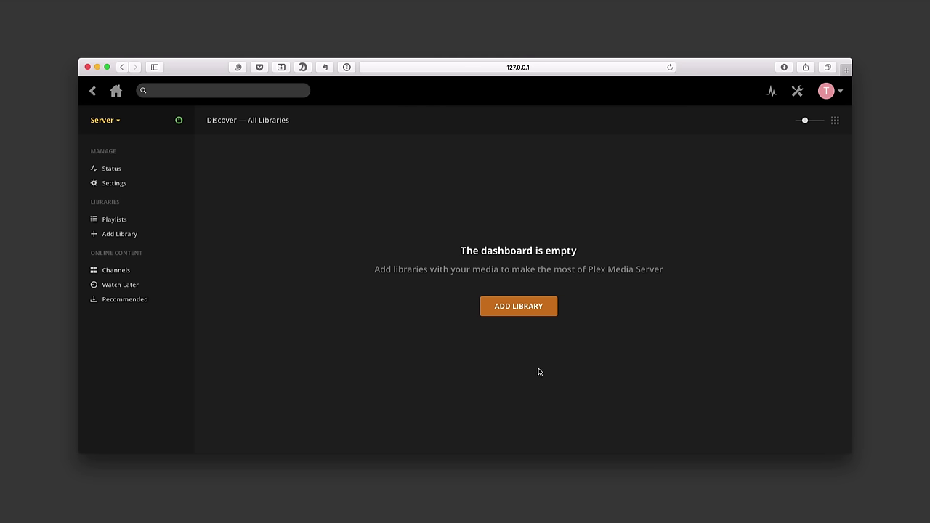
Create a new Movies-type library named 'Movies-PLEX' with English as its language.
mouse_move(116, 202)
left_click(519, 314)
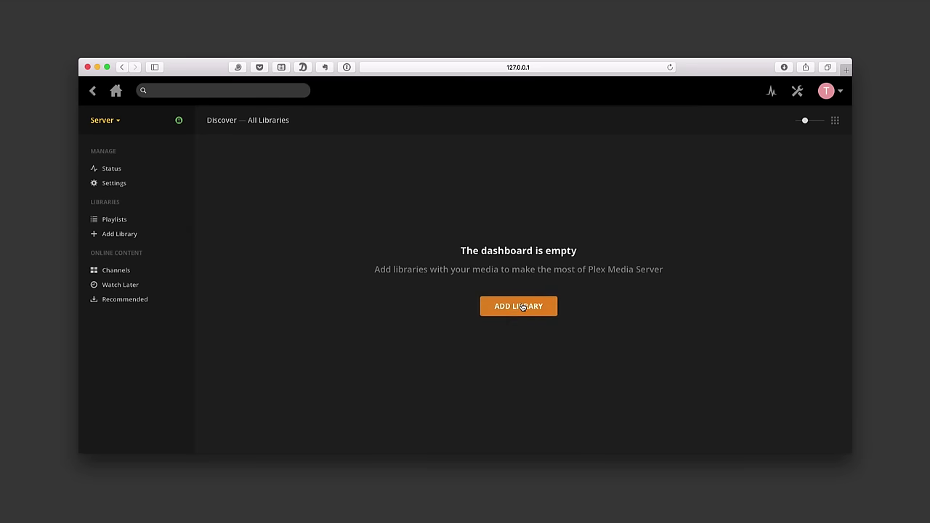
left_click(519, 314)
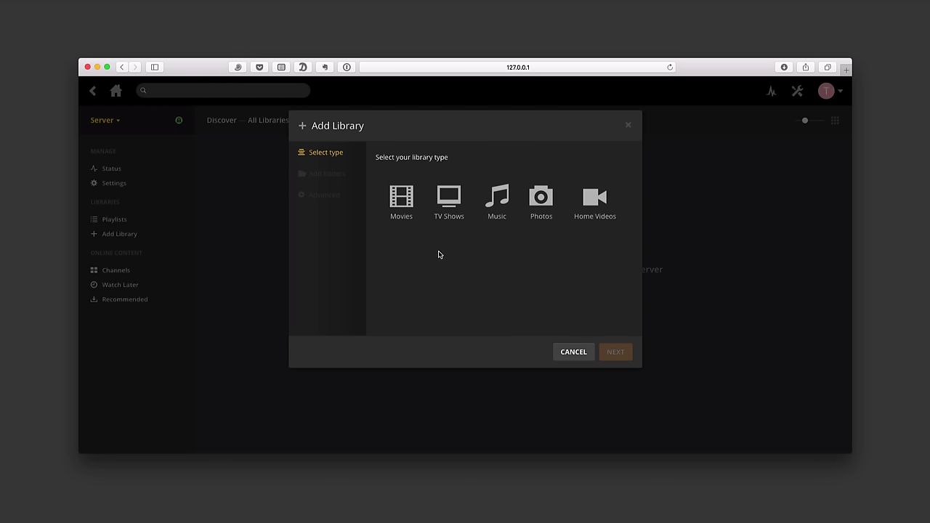
left_click(400, 206)
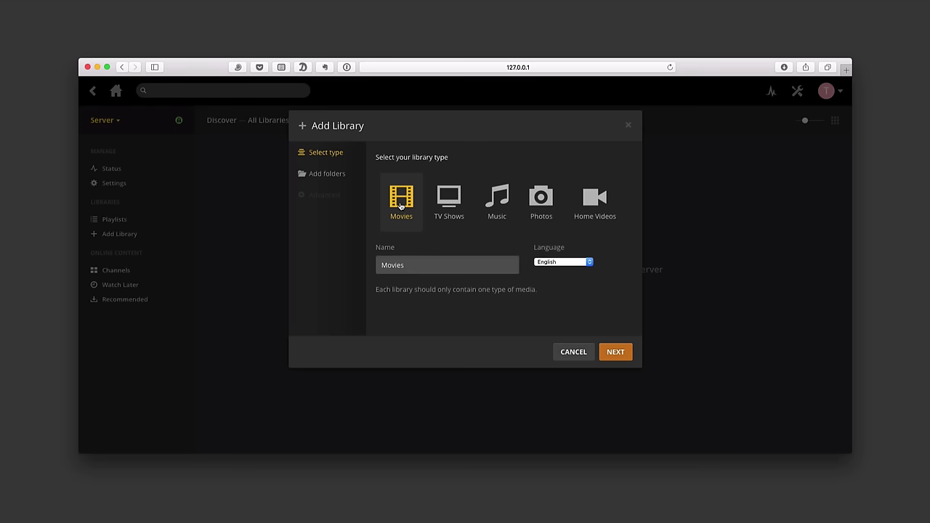
left_click(405, 265)
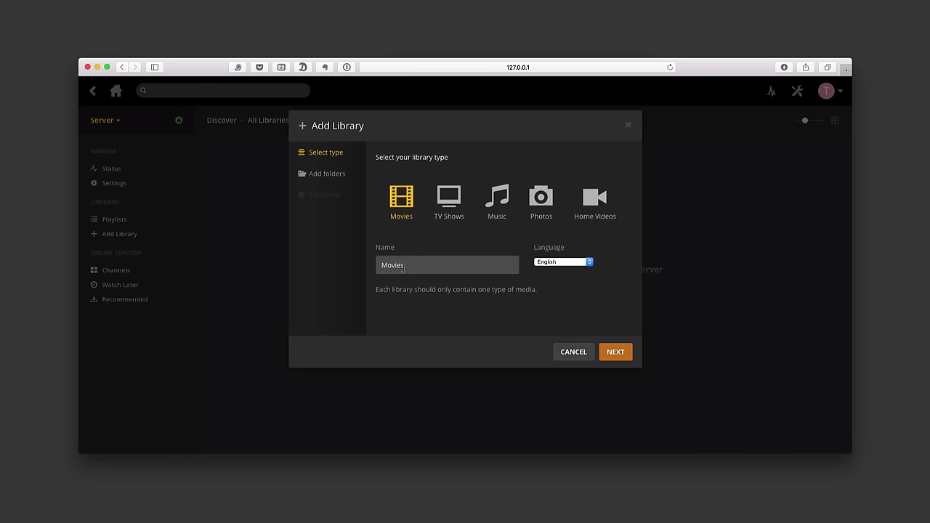
left_click(406, 265)
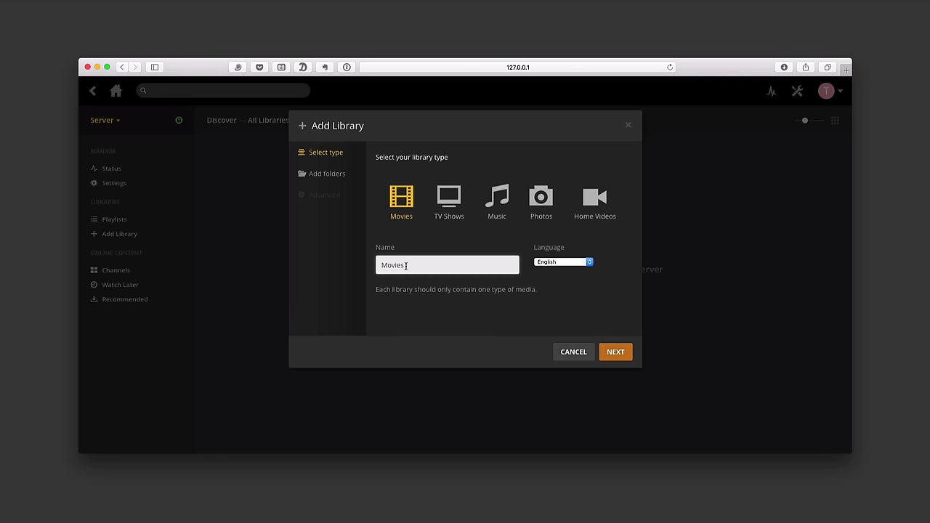
type("-PLEX")
left_click(591, 263)
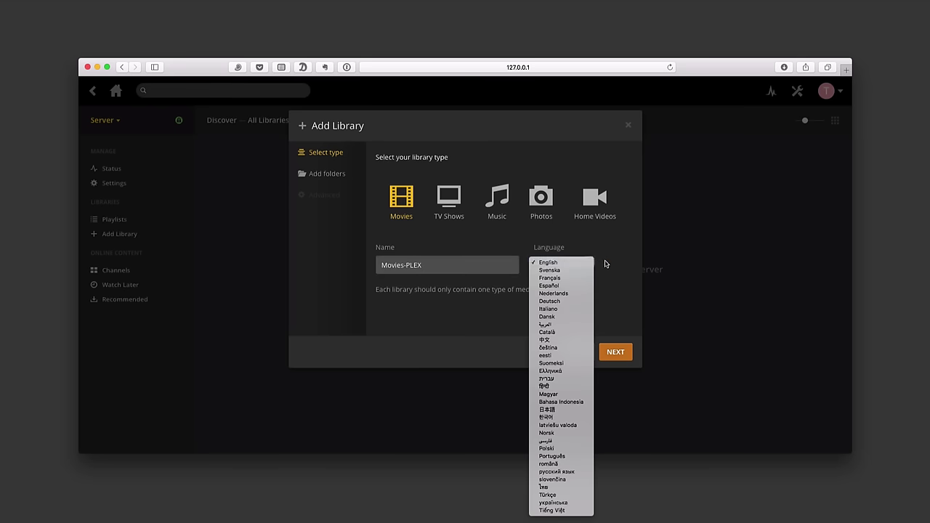
left_click(605, 264)
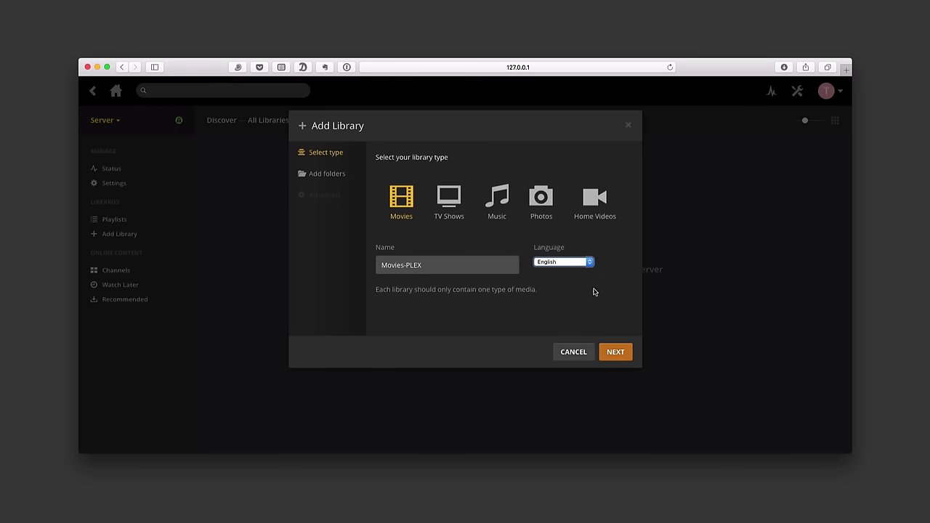
left_click(613, 352)
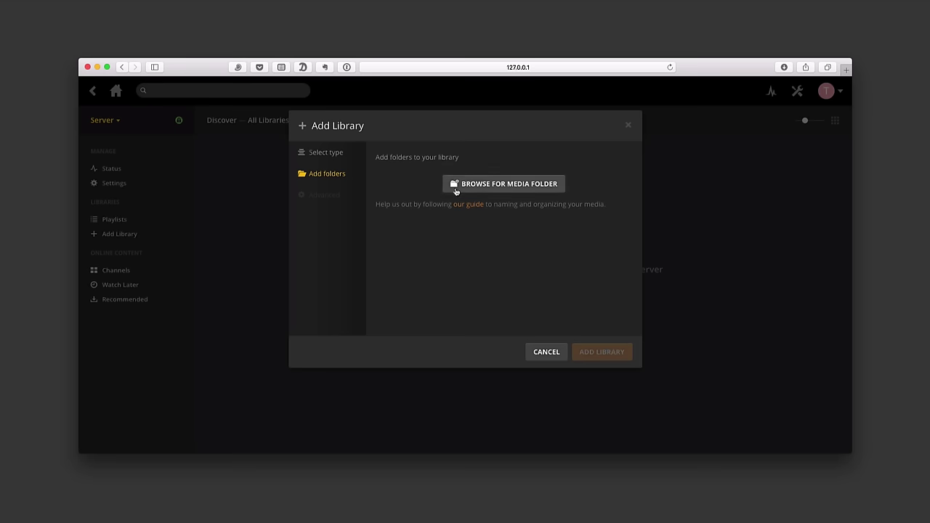
Add the folder /Volumes/Drobo/Video/DVD Collection/Movies-PLEX as the media source and create the library.
left_click(511, 187)
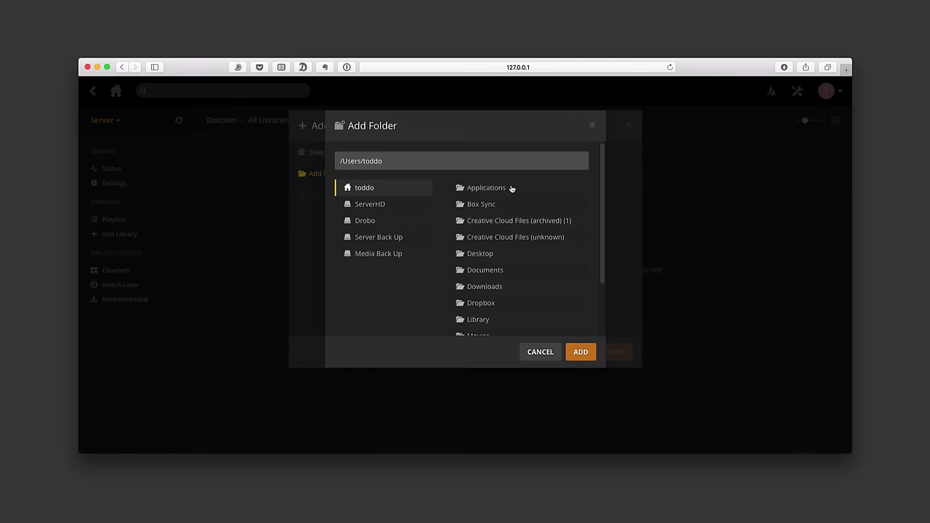
left_click(367, 224)
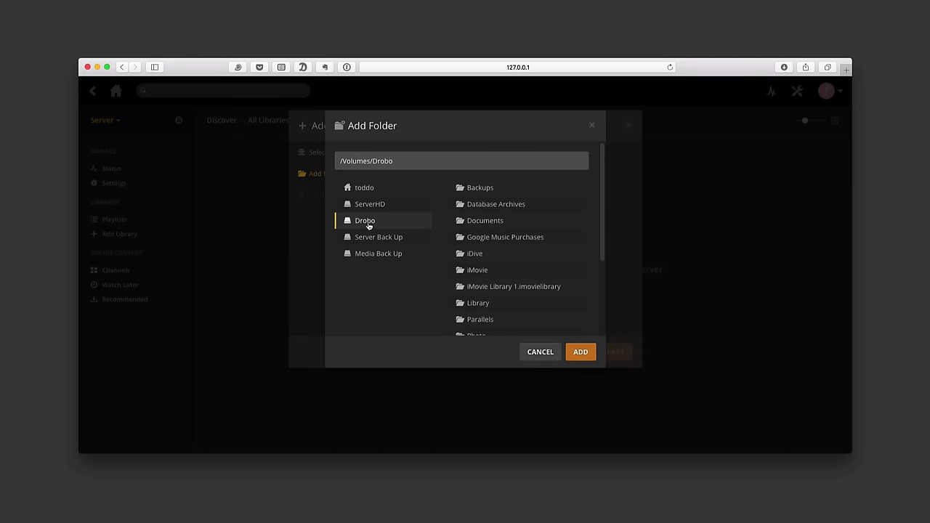
scroll(509, 270, "down", 5)
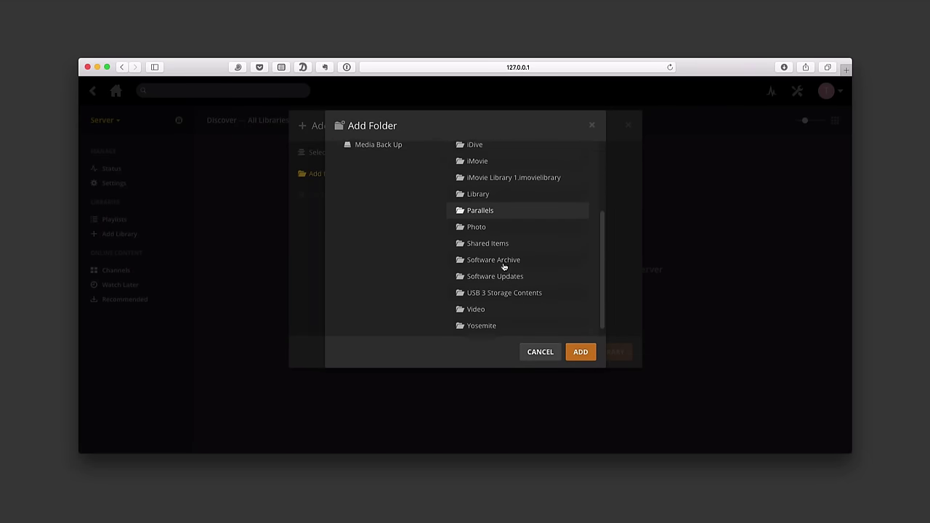
left_click(473, 303)
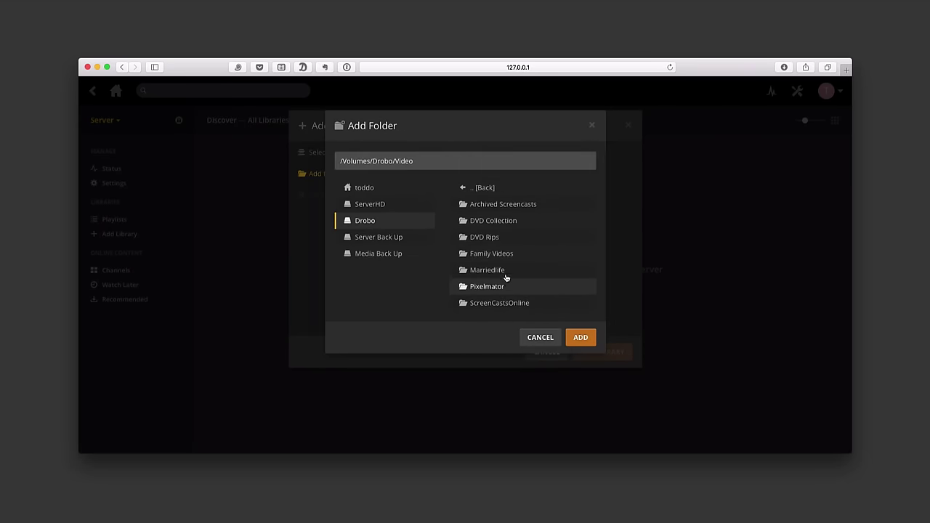
left_click(492, 223)
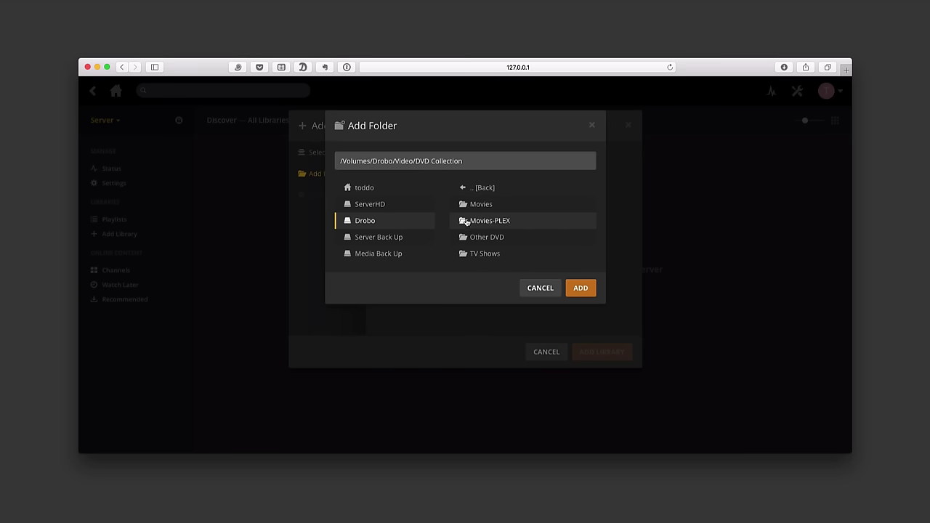
left_click(467, 222)
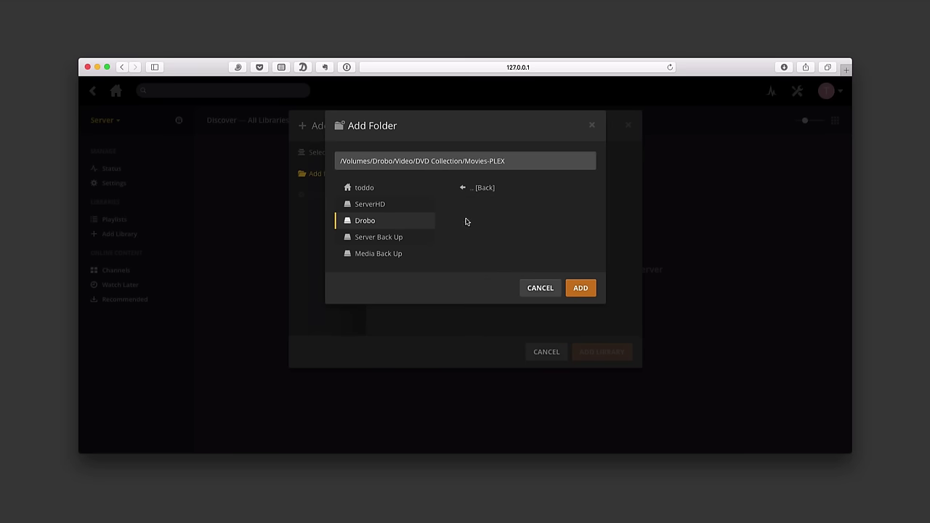
left_click(581, 287)
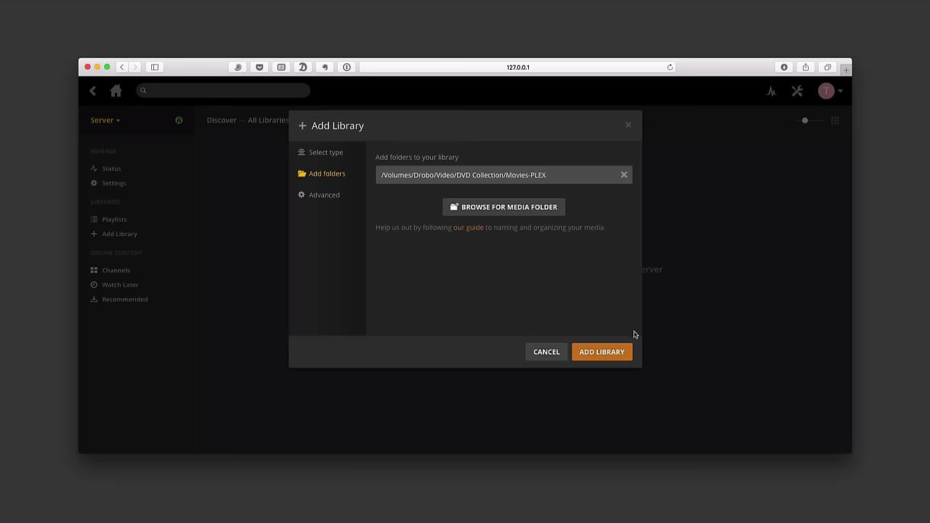
left_click(602, 352)
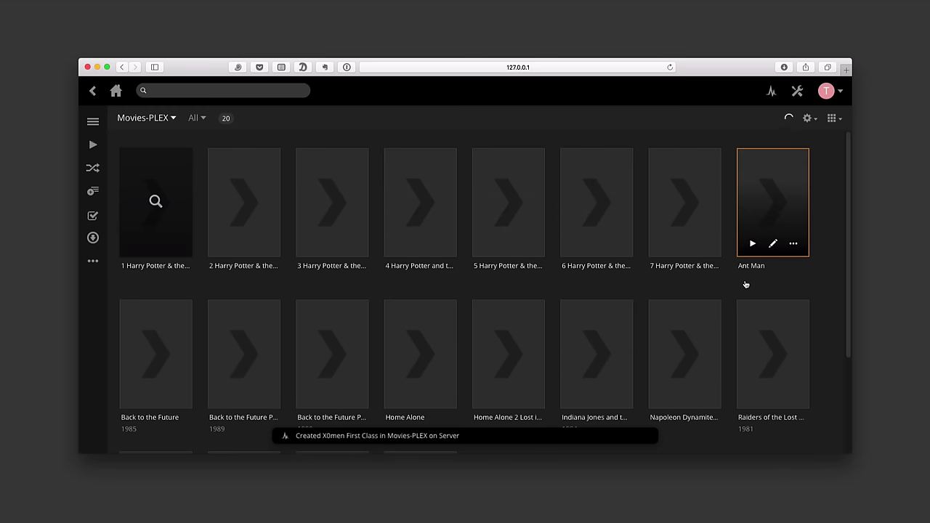
Scroll through the Movies-PLEX grid while its 20 movies are scanned and matched with posters.
scroll(708, 289, "down", 2)
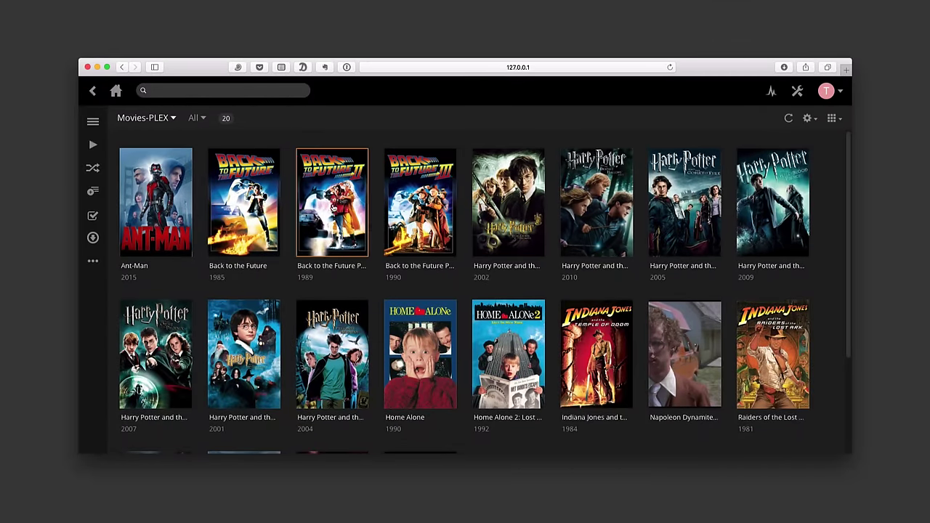
mouse_move(165, 206)
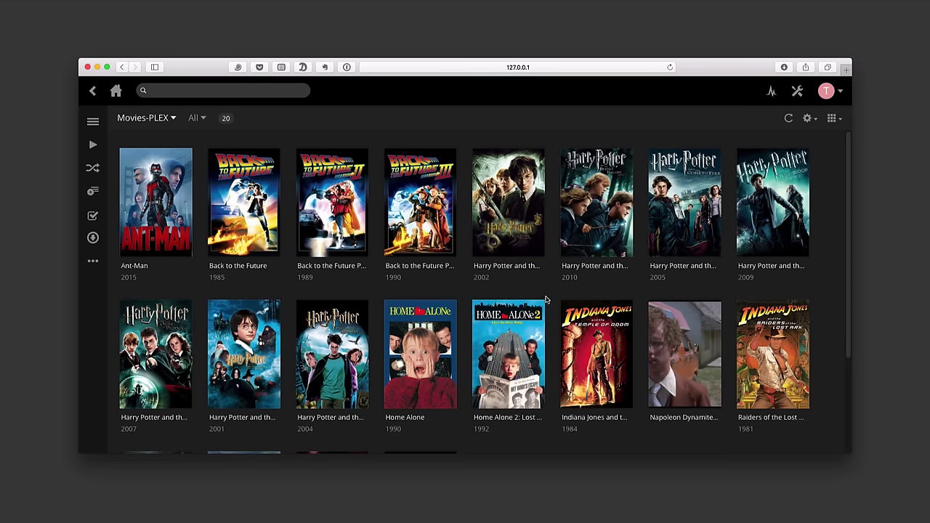
scroll(654, 441, "down", 3)
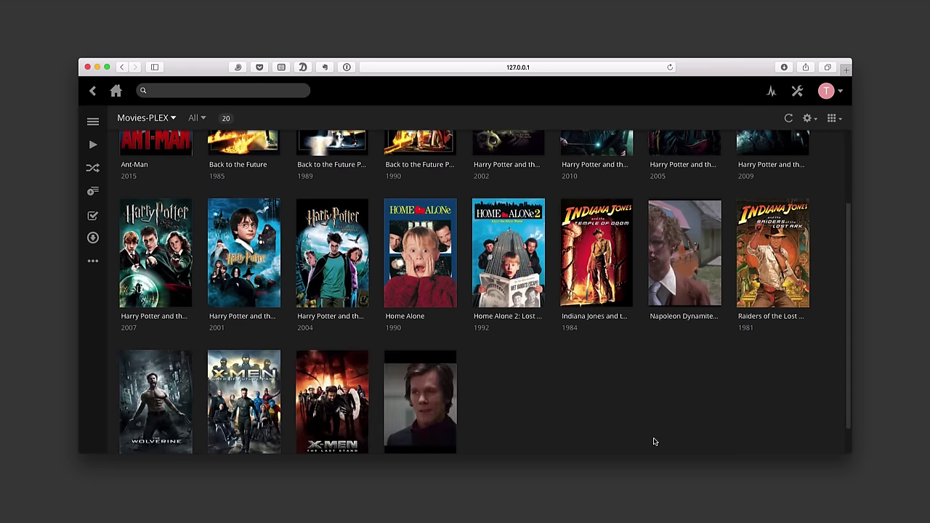
scroll(654, 440, "down", 1)
mouse_move(679, 295)
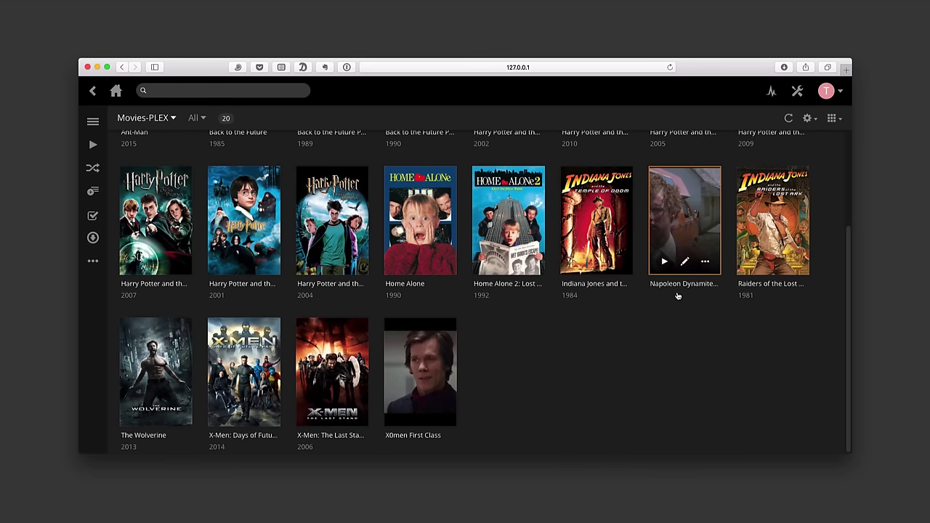
mouse_move(421, 449)
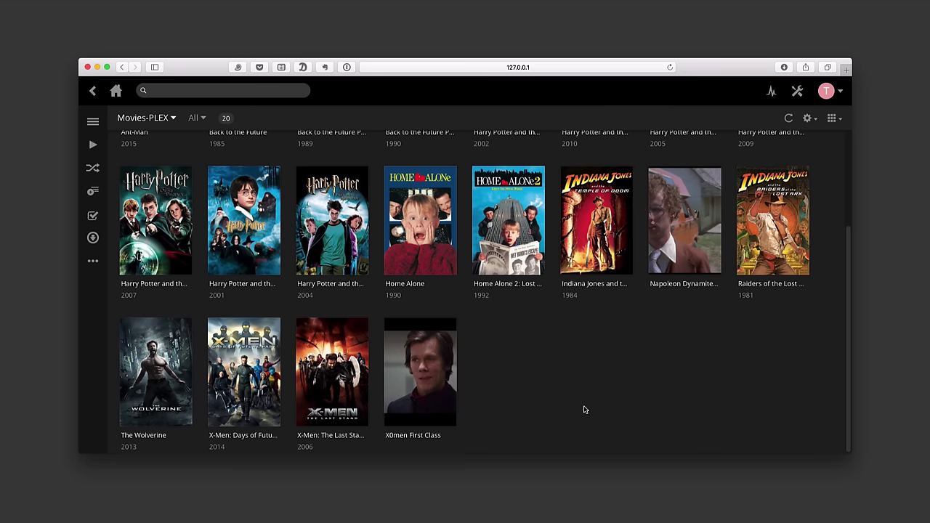
scroll(584, 410, "up", 3)
scroll(583, 410, "up", 3)
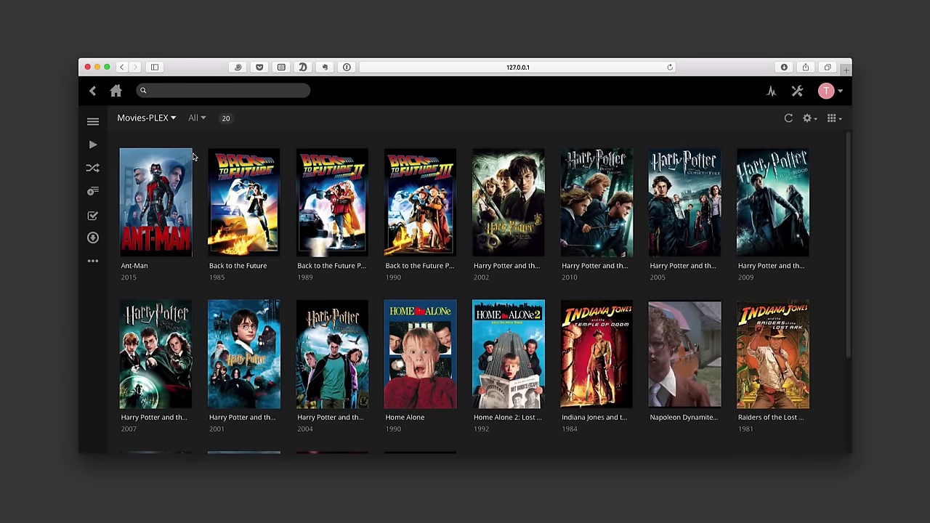
left_click(157, 198)
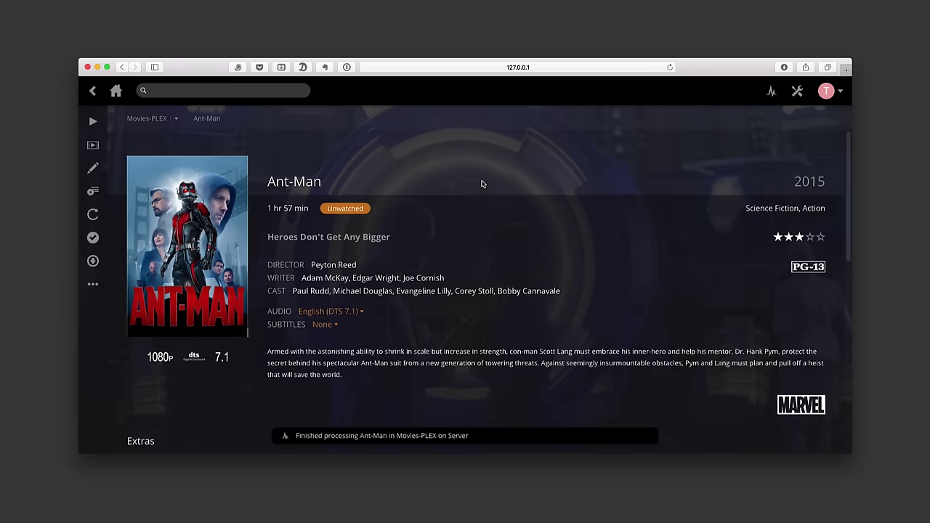
mouse_move(199, 175)
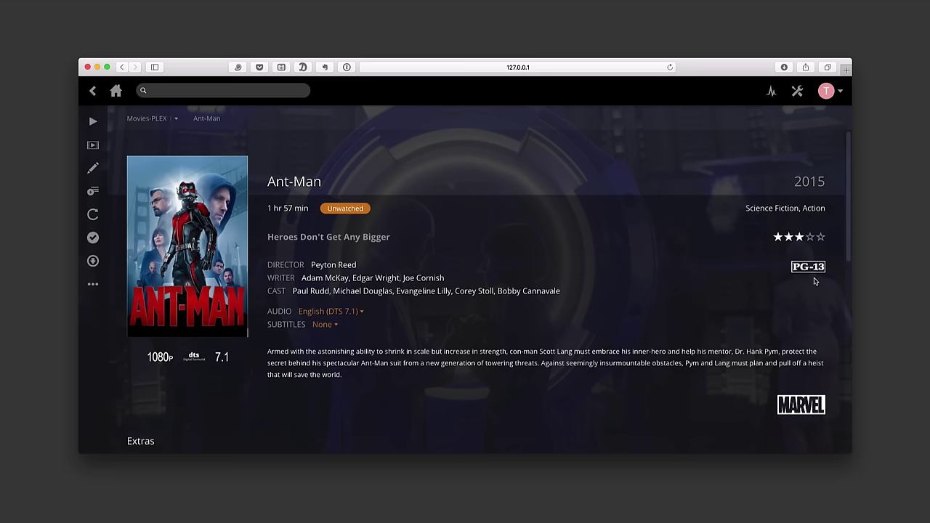
scroll(755, 291, "down", 3)
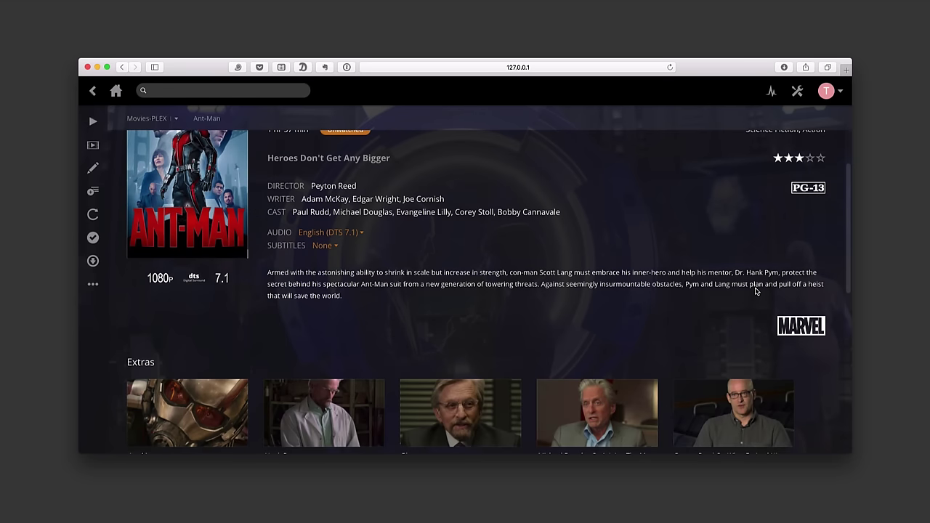
scroll(755, 291, "down", 5)
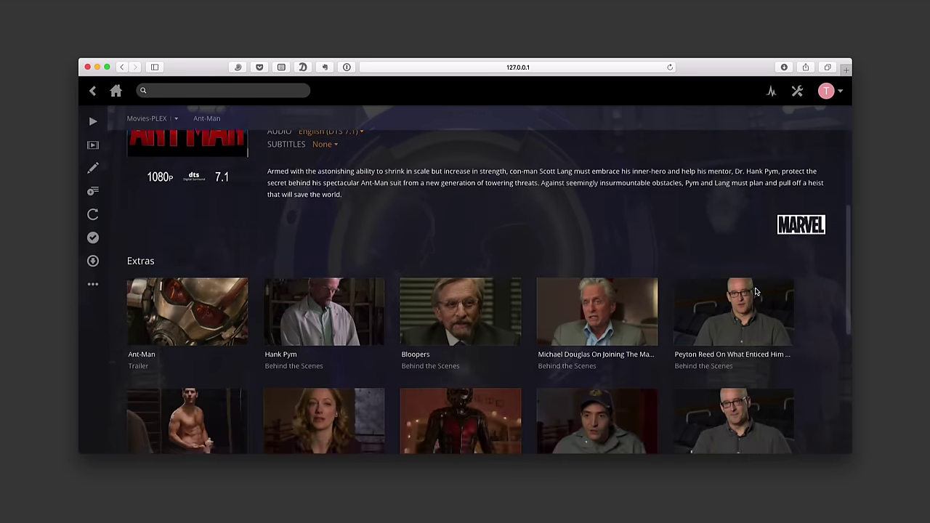
scroll(756, 291, "down", 3)
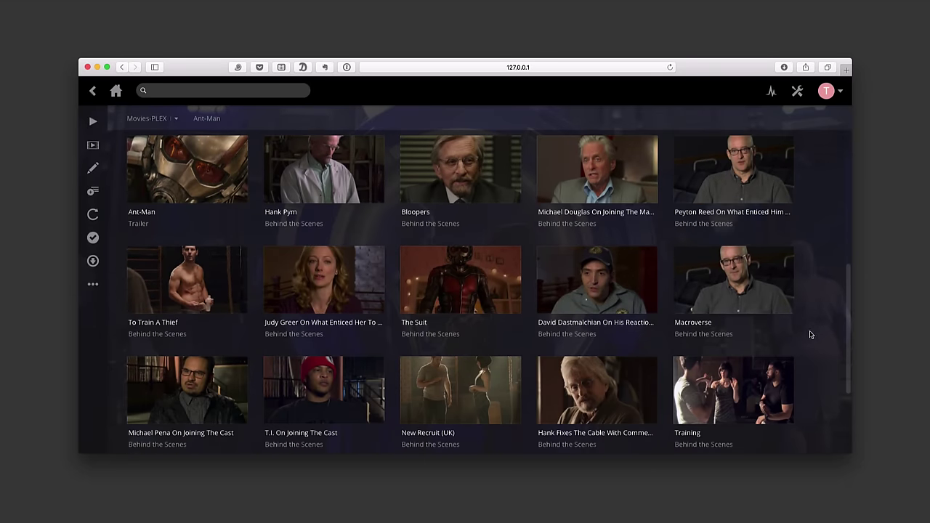
scroll(809, 334, "down", 4)
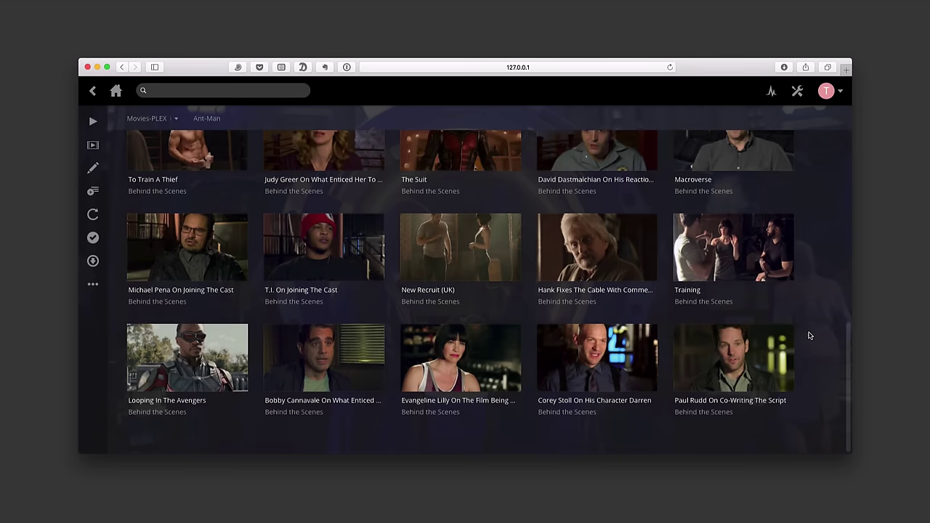
scroll(808, 333, "up", 10)
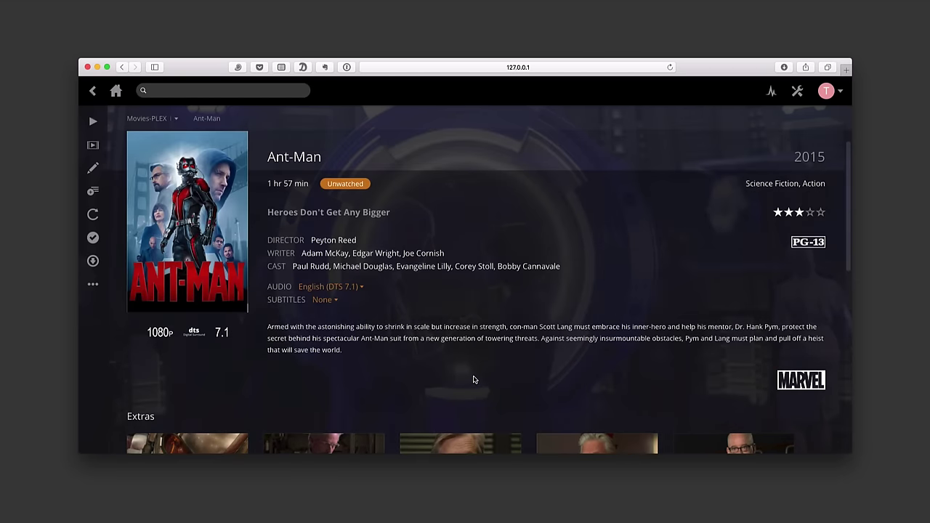
scroll(473, 380, "down", 10)
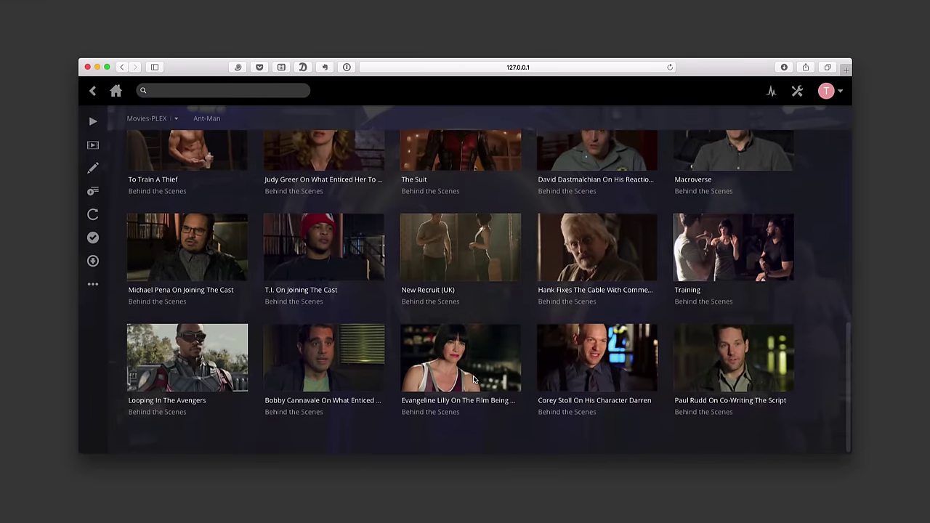
scroll(473, 379, "up", 8)
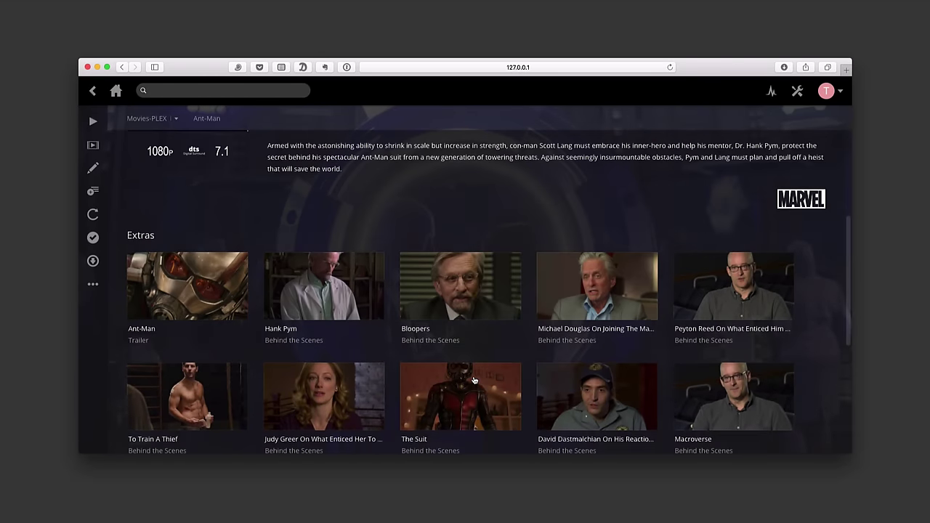
scroll(473, 379, "up", 3)
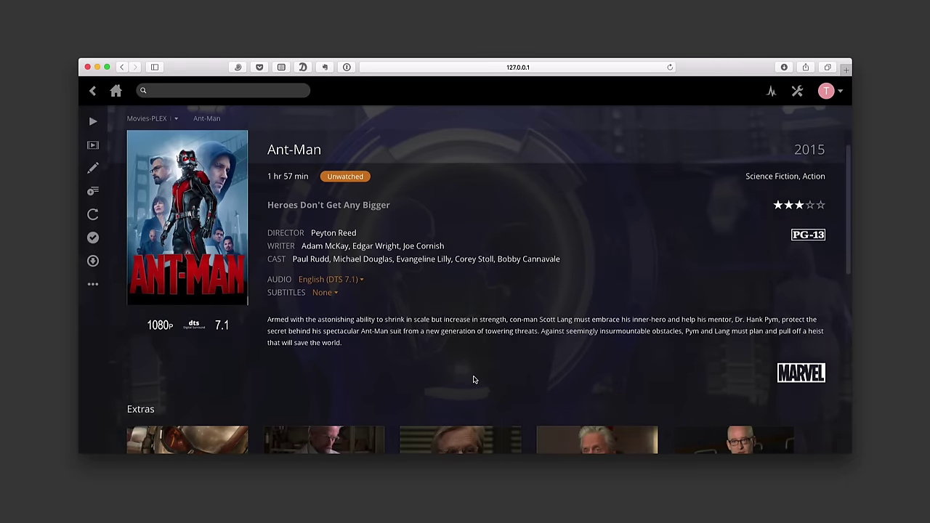
scroll(473, 379, "up", 1)
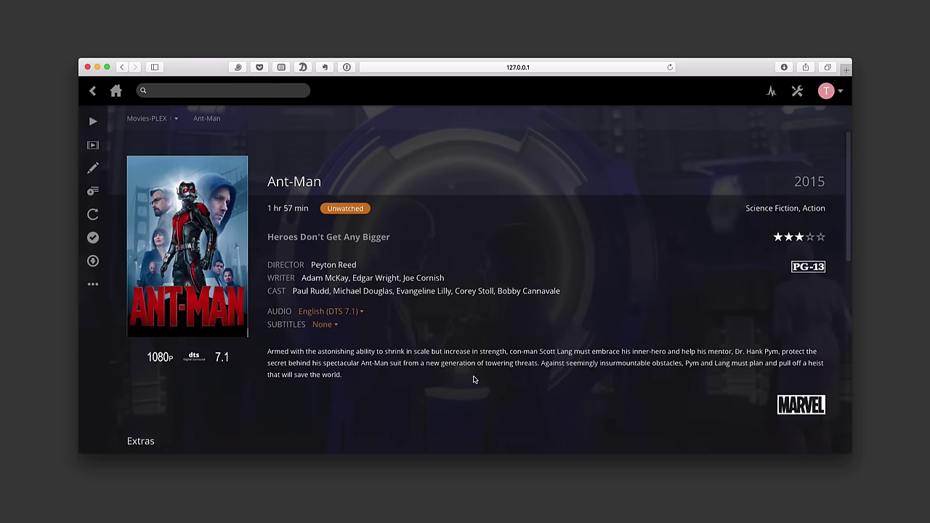
Play Ant-Man, pause at 0:07, and review quality, audio and subtitle menus without changes.
left_click(93, 122)
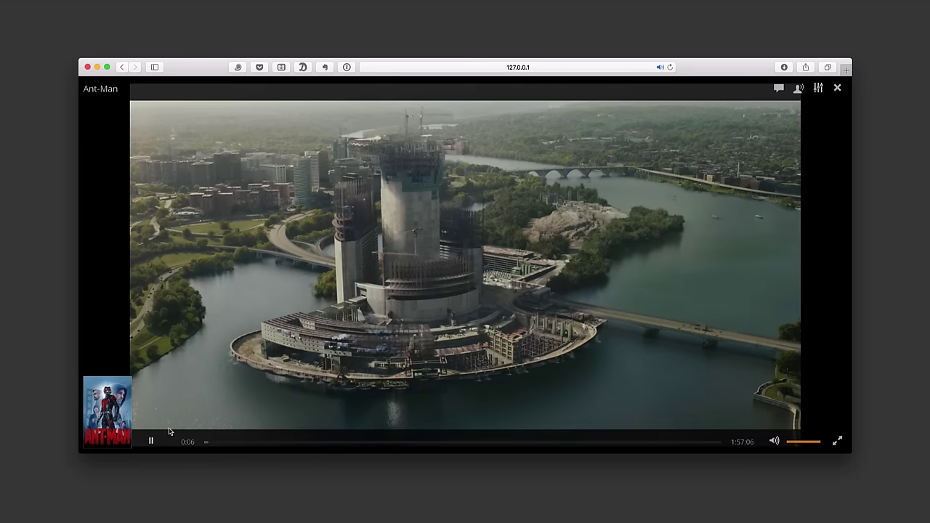
left_click(150, 441)
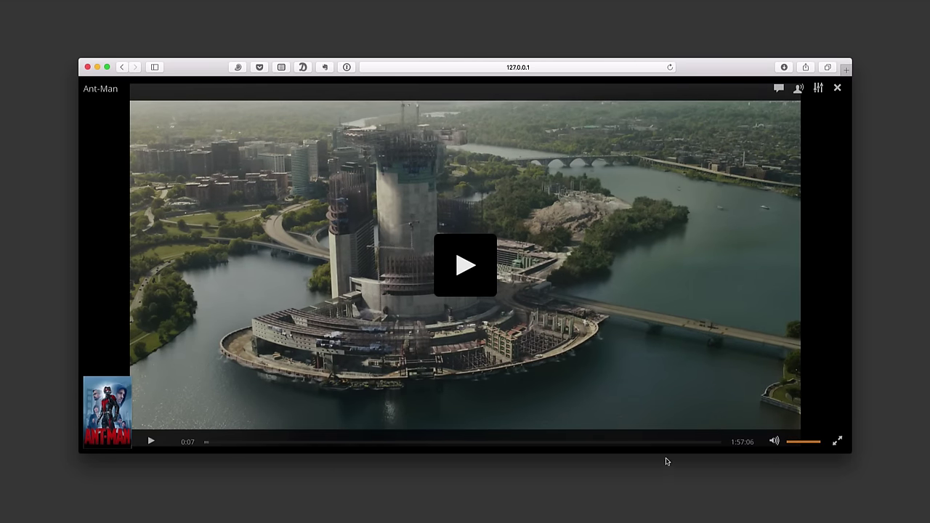
left_click(819, 89)
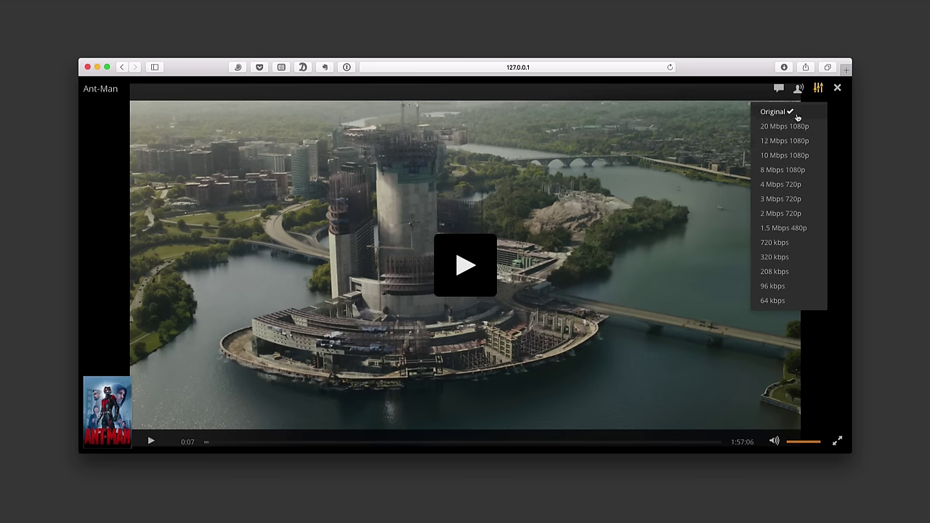
left_click(799, 90)
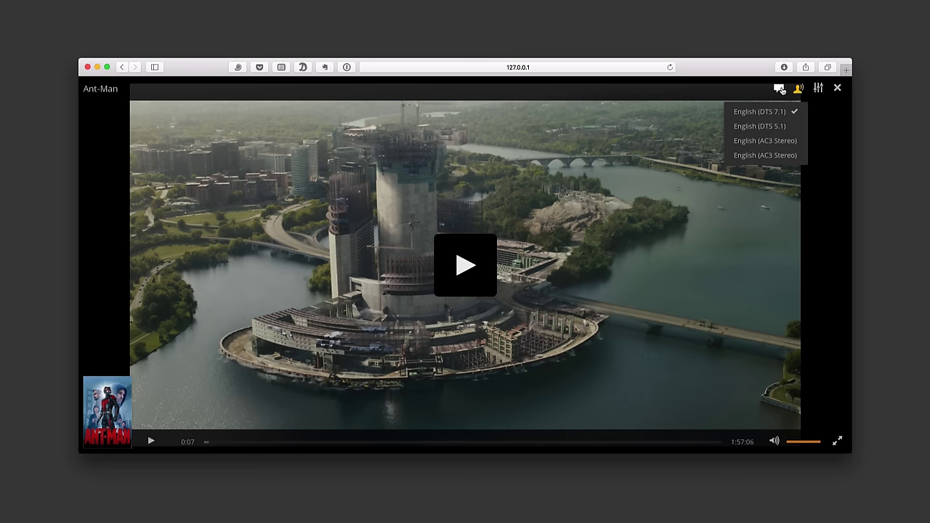
left_click(780, 89)
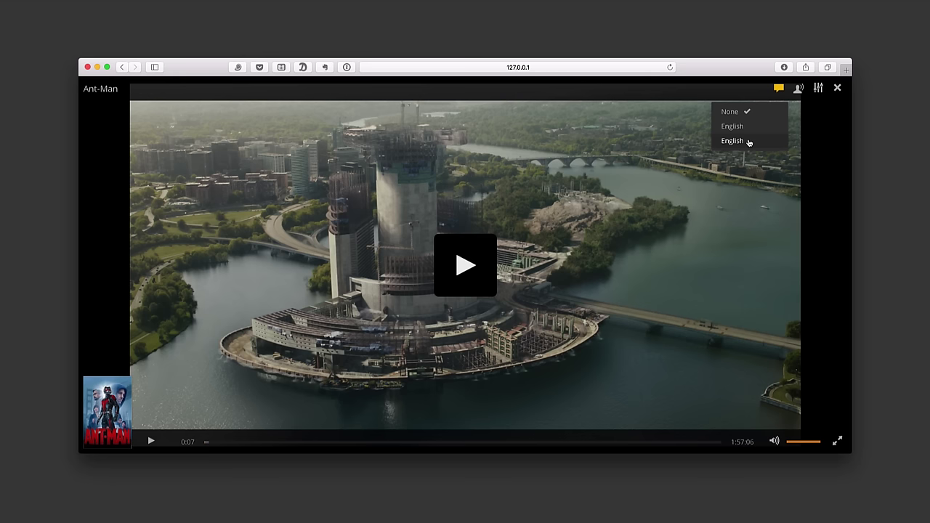
left_click(779, 90)
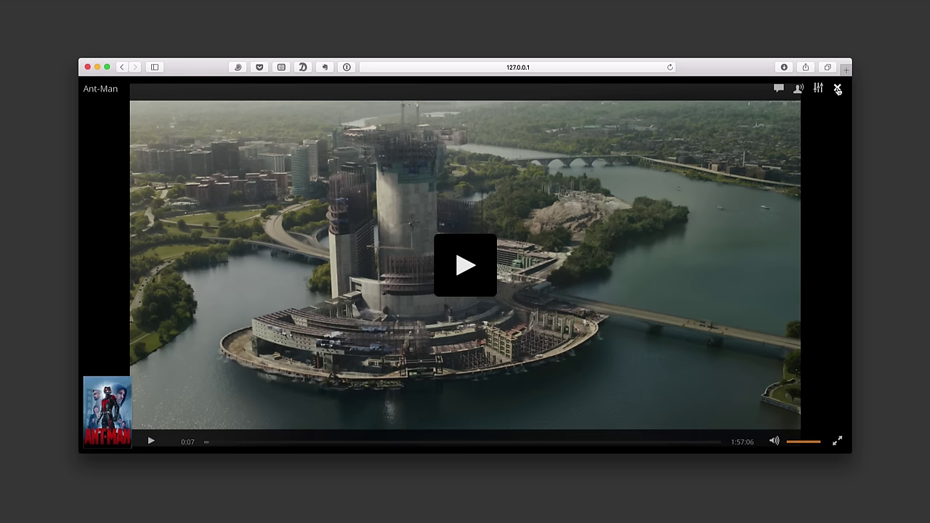
left_click(838, 89)
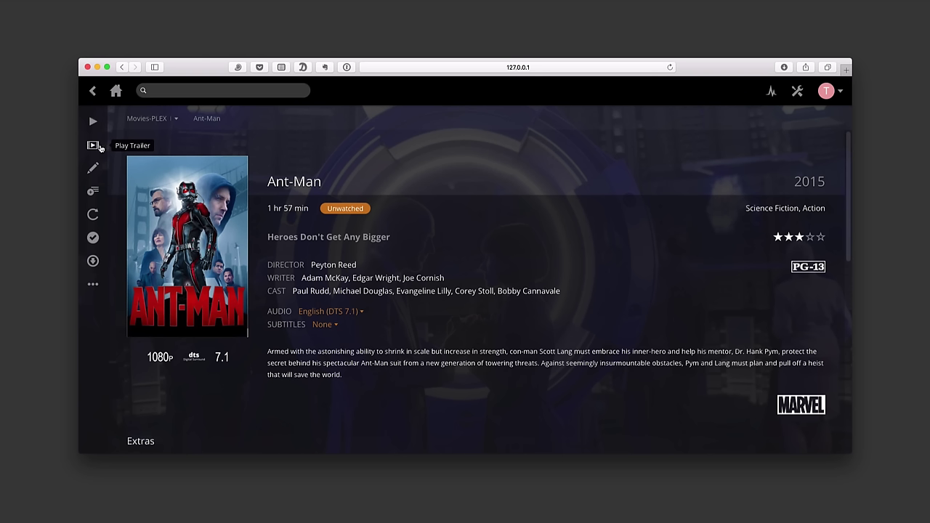
Refresh Ant-Man's metadata, dismissing the playlist and extra-actions menus without choosing anything.
left_click(94, 194)
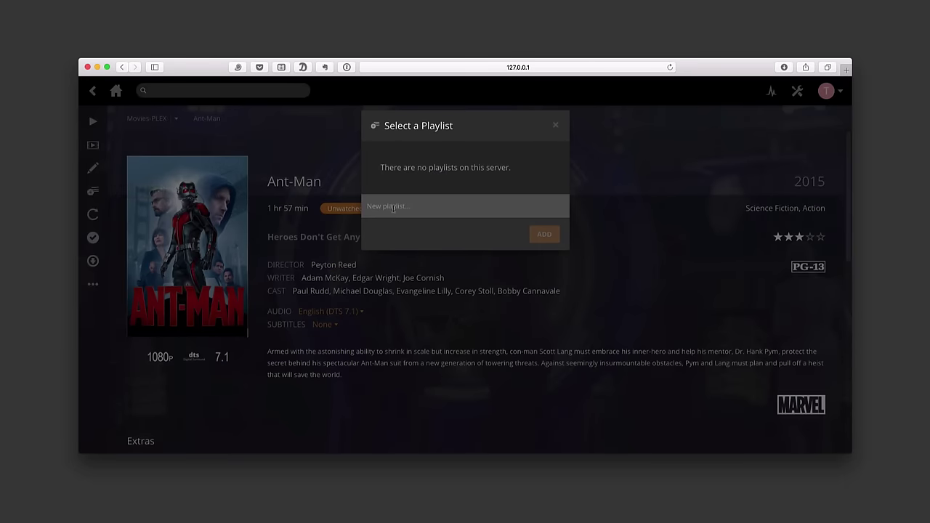
left_click(555, 127)
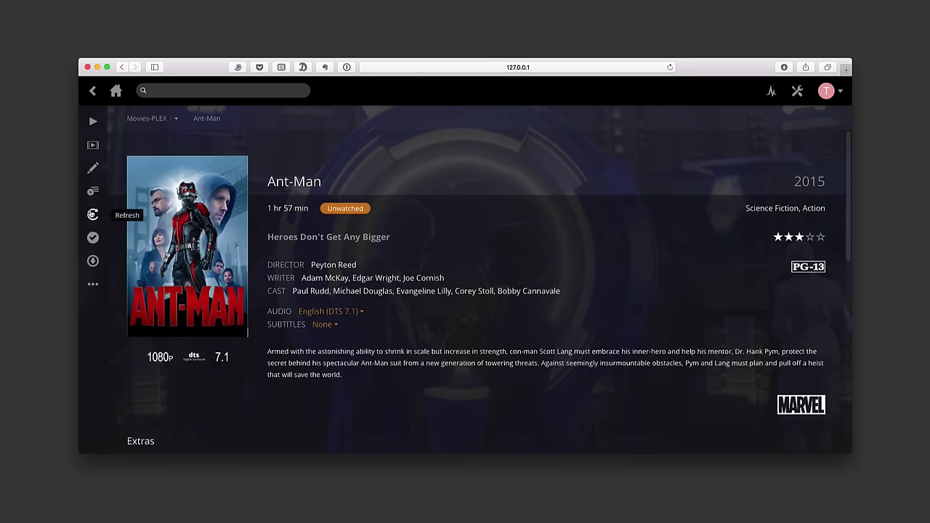
left_click(93, 214)
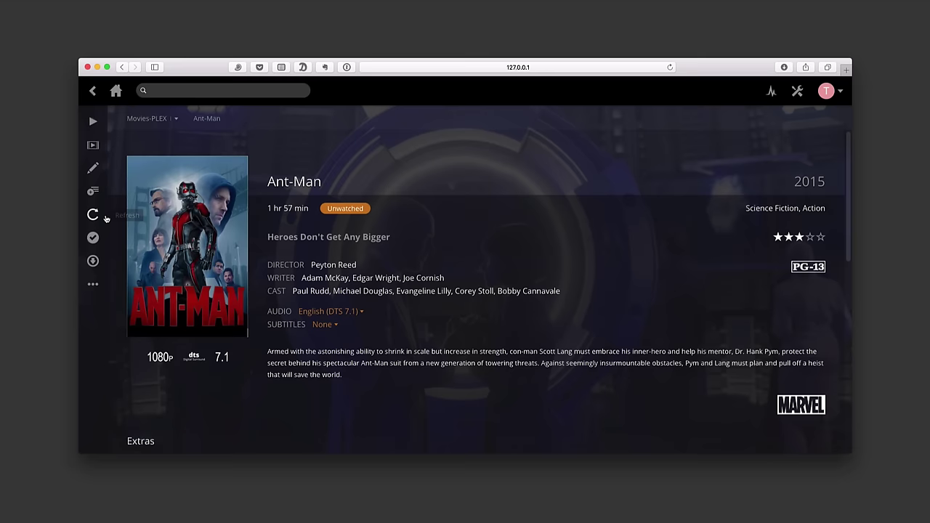
left_click(92, 285)
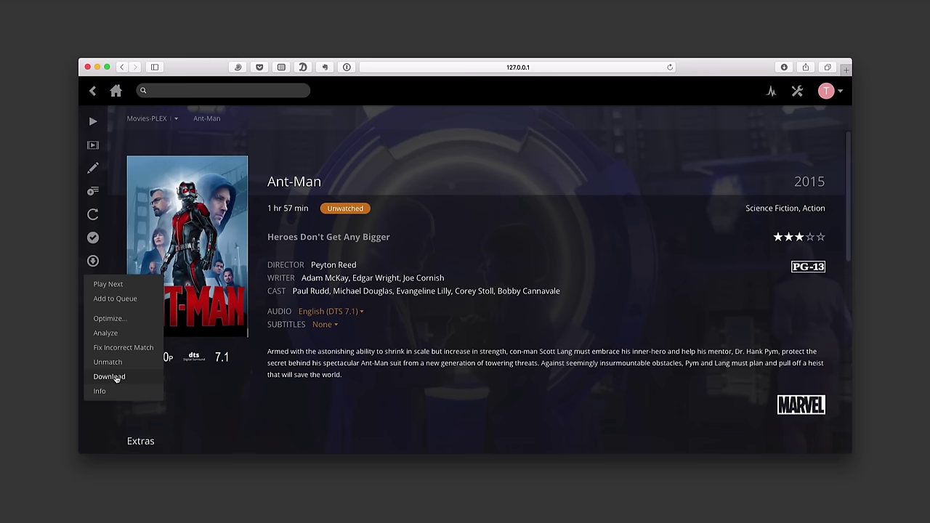
left_click(355, 140)
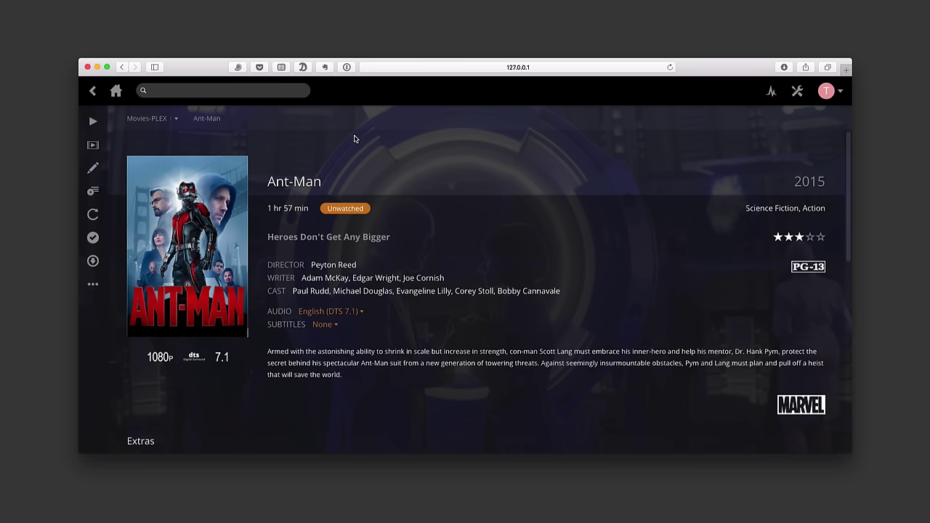